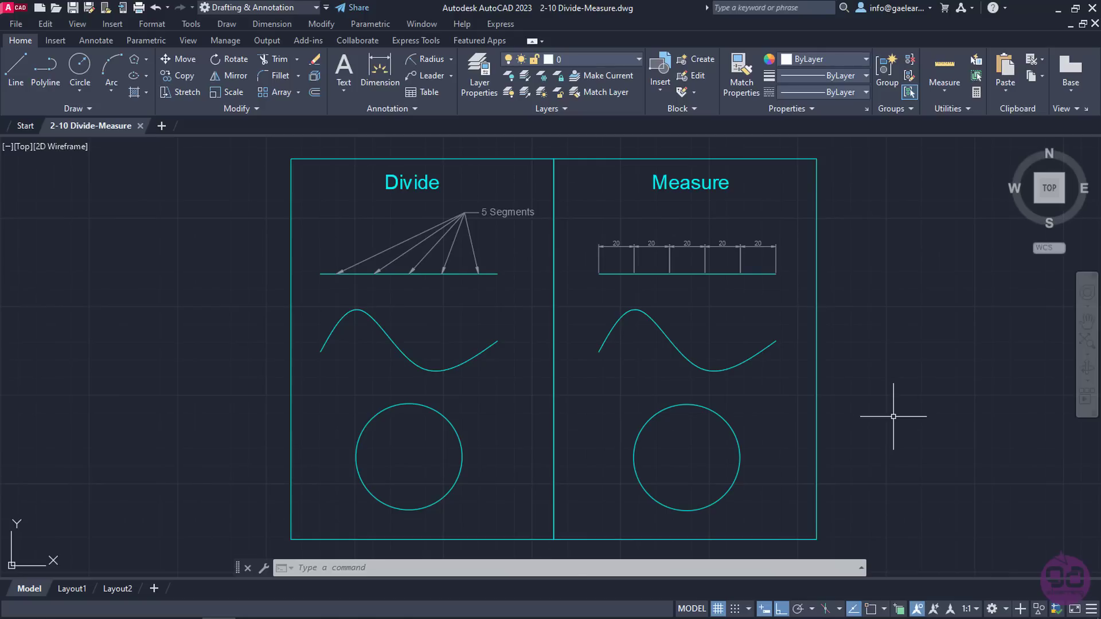
left_click(228, 26)
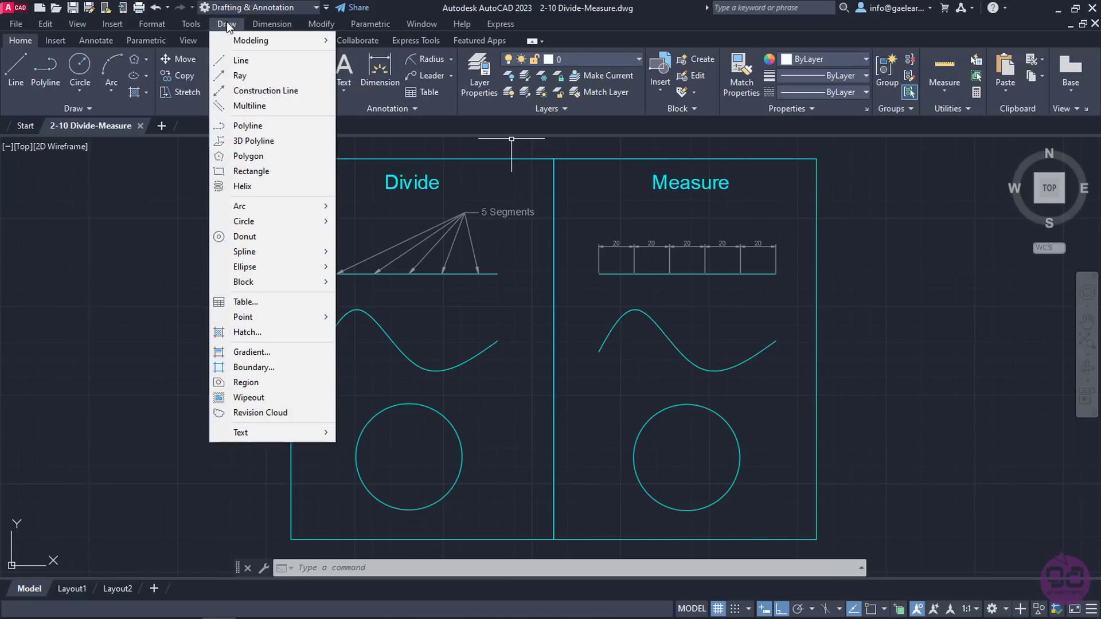
mouse_move(315, 323)
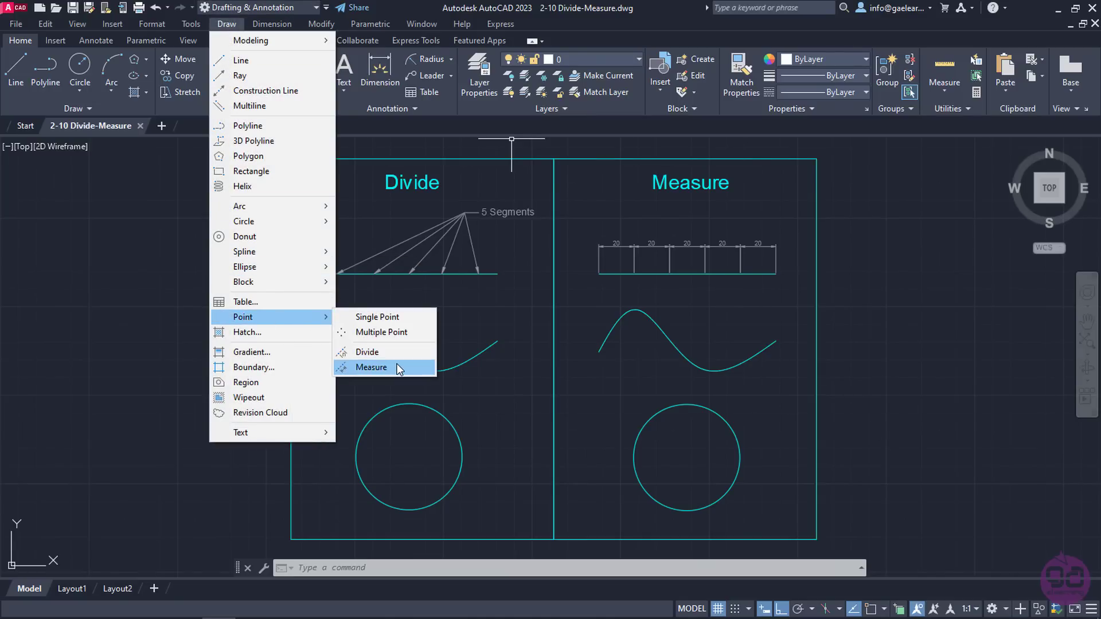
key("Escape")
key("Escape")
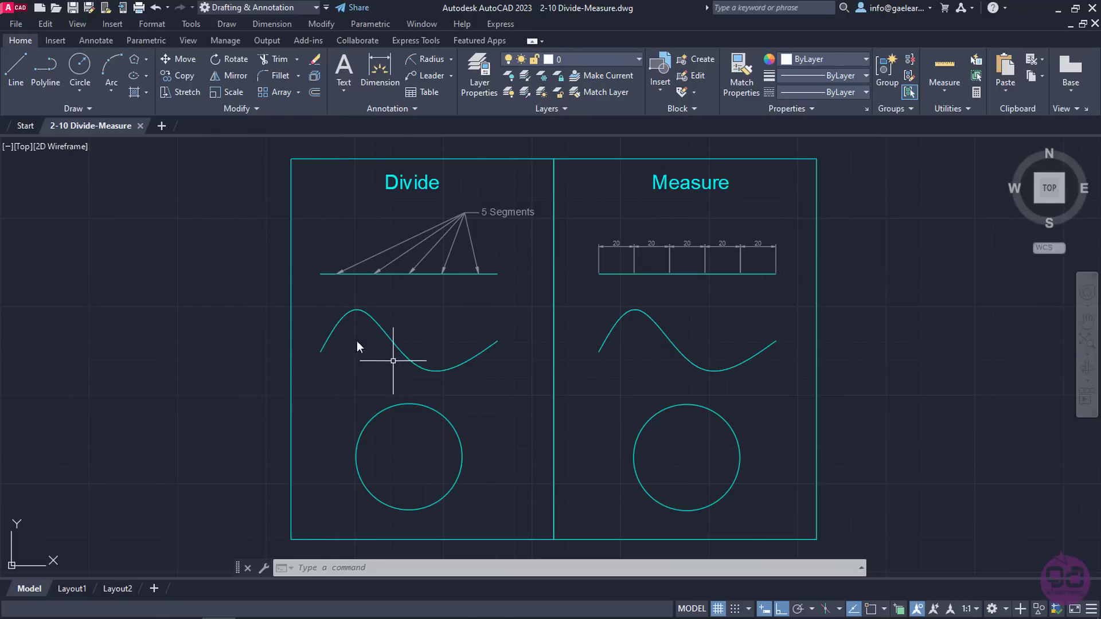
left_click(120, 110)
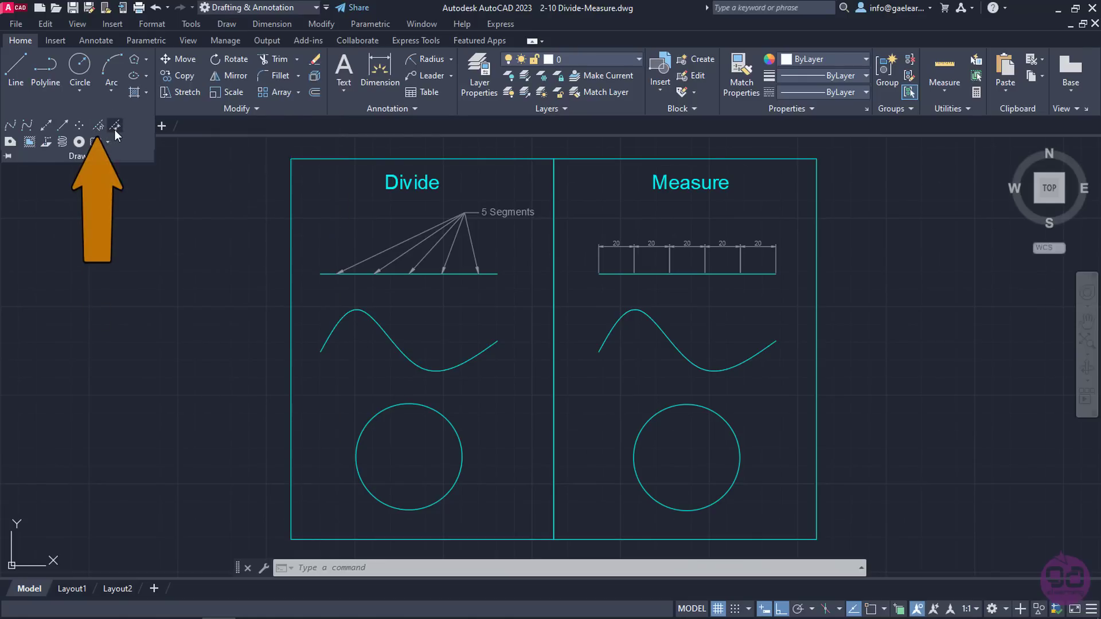
key("Escape")
key("Escape")
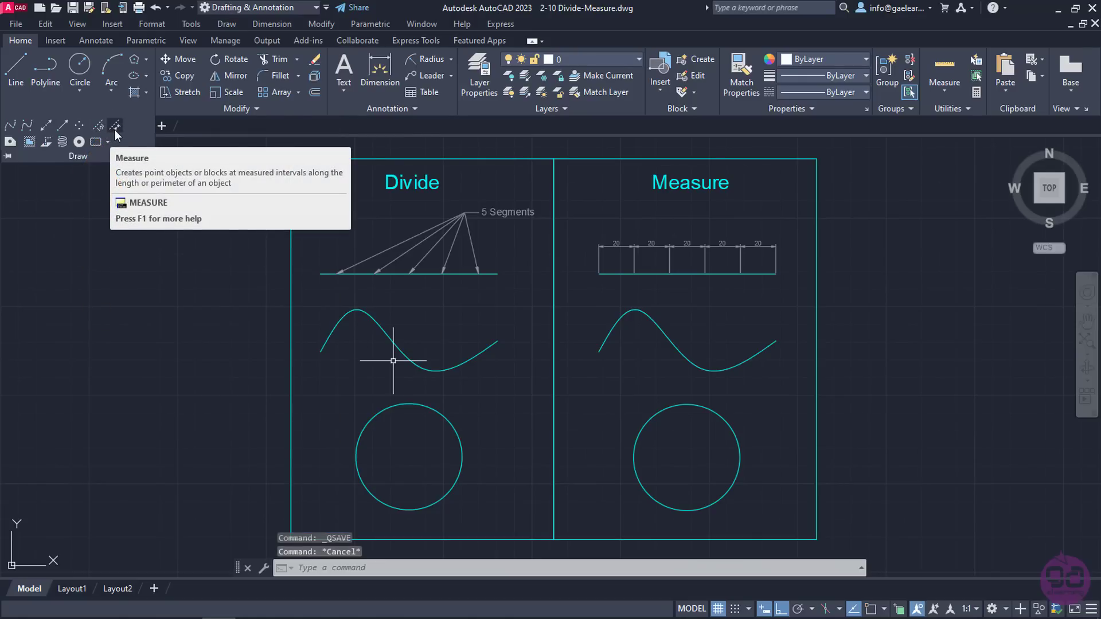
type("divide")
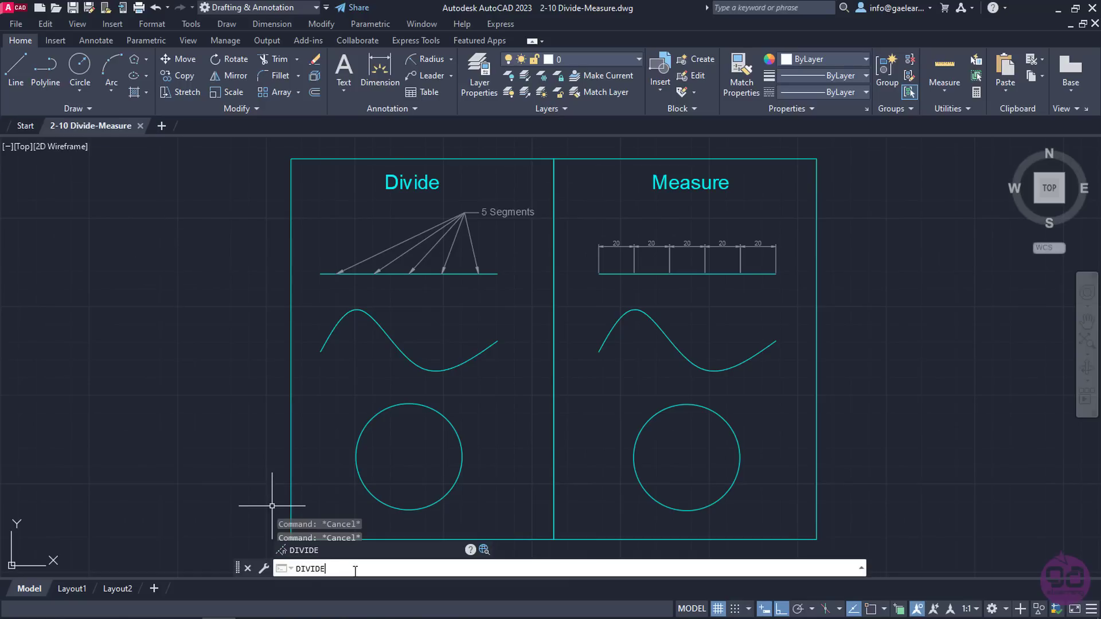
key("Escape")
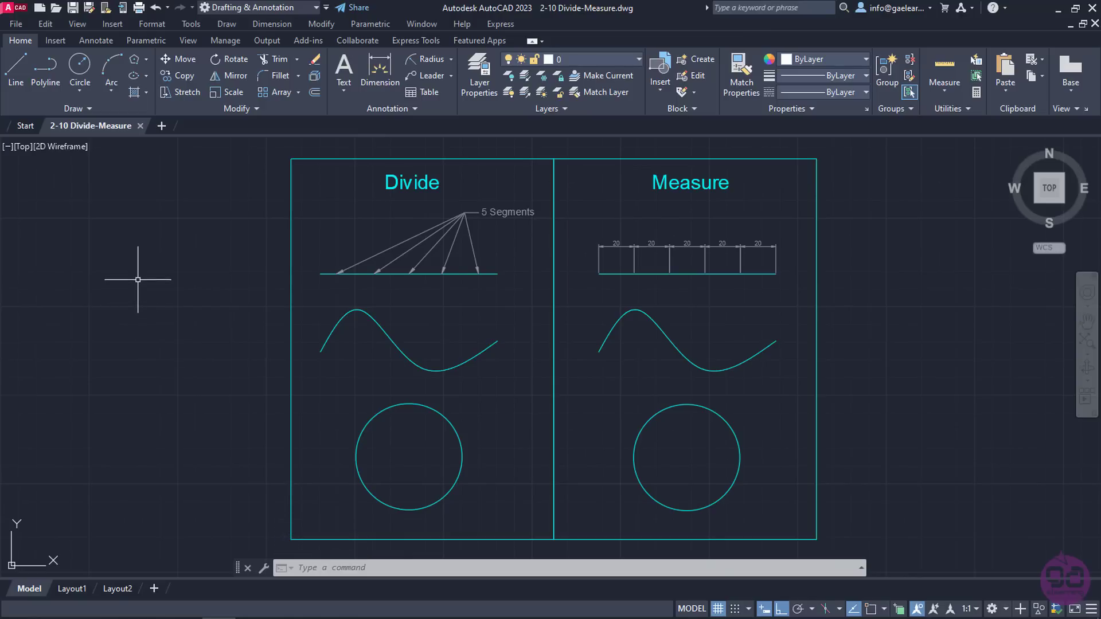
In the Point Style dialog, choose the X marker at size 3 in absolute units and apply it
left_click(159, 25)
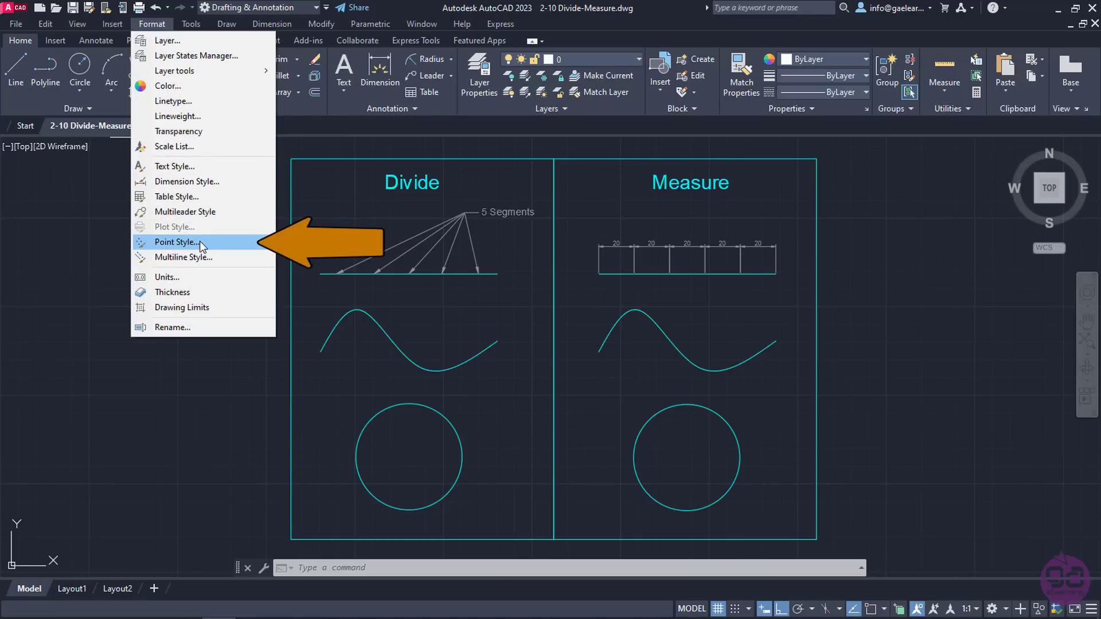
left_click(200, 242)
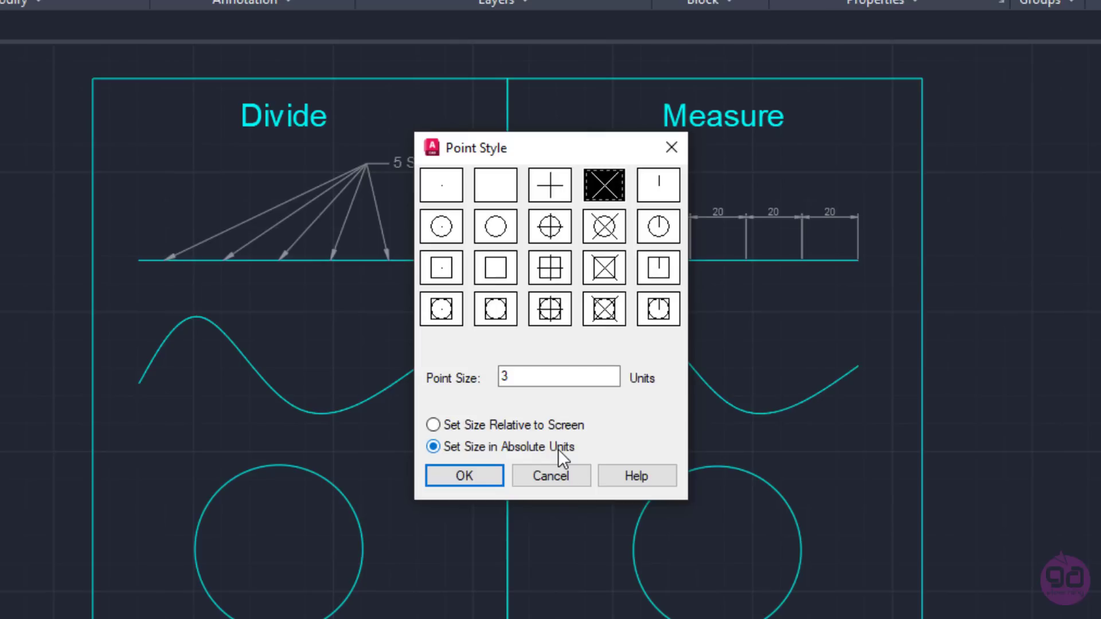
double_click(519, 379)
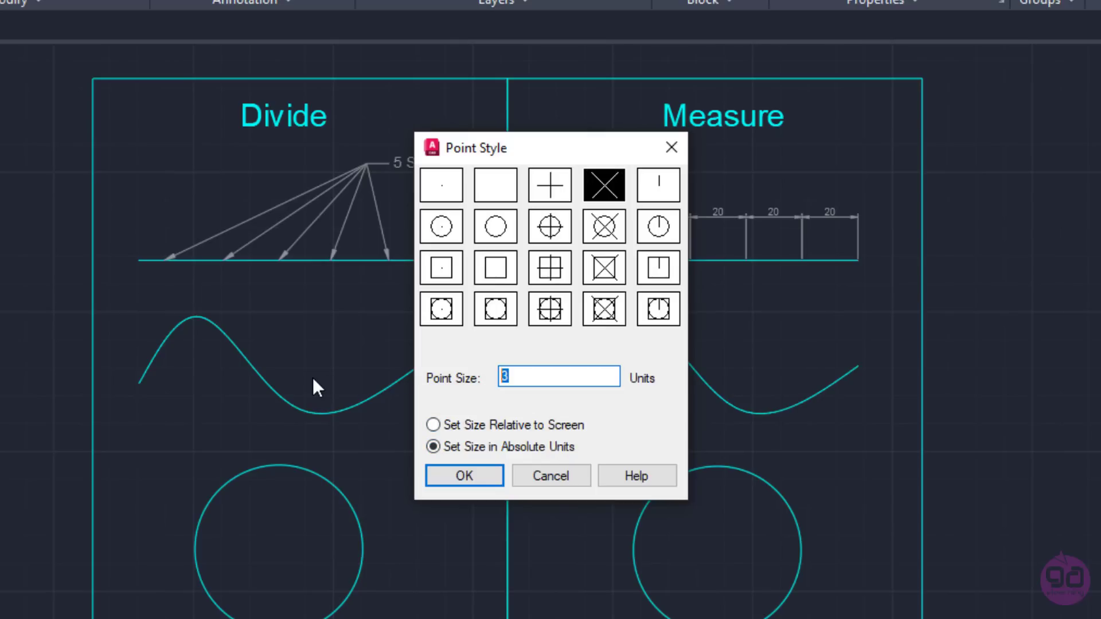
left_click(447, 475)
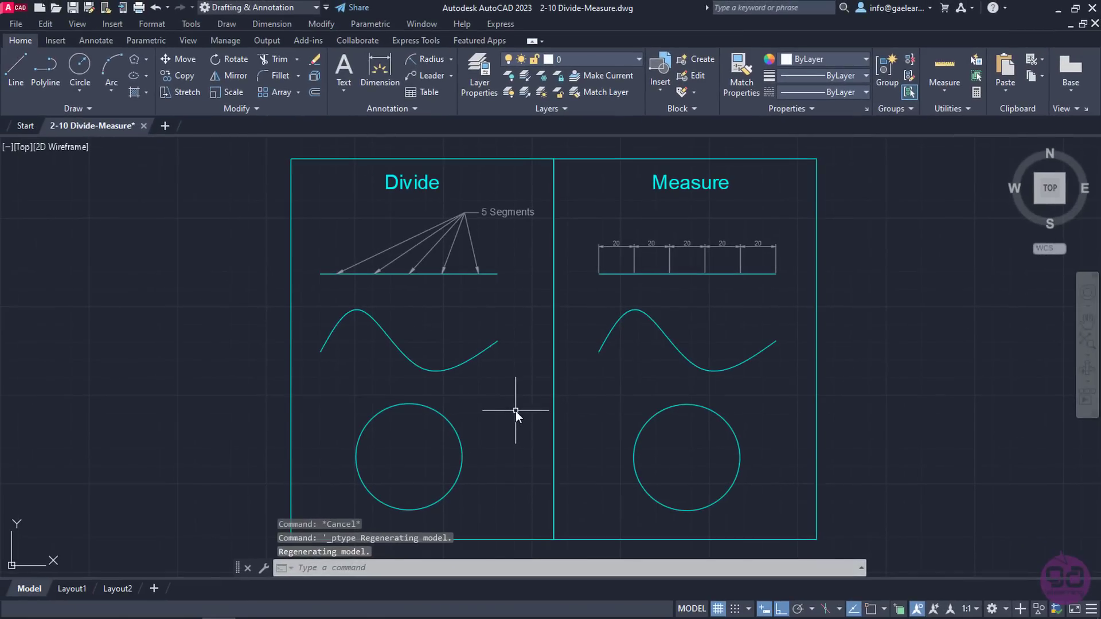
Use DIVIDE to split the Divide-side line into 5 equal segments
left_click(105, 109)
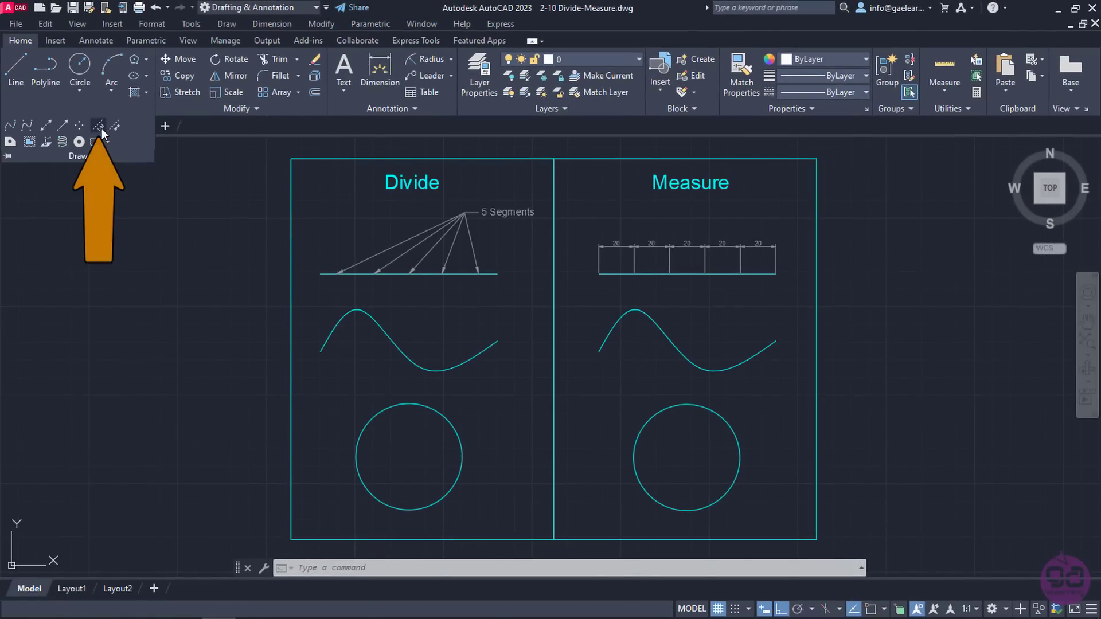
left_click(100, 128)
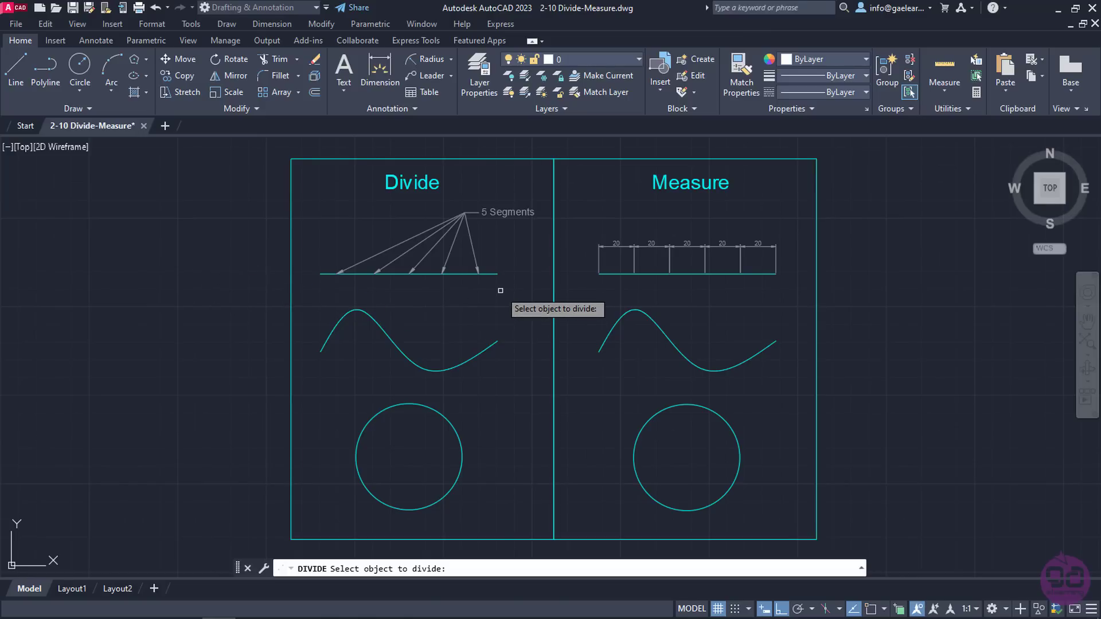
left_click(493, 274)
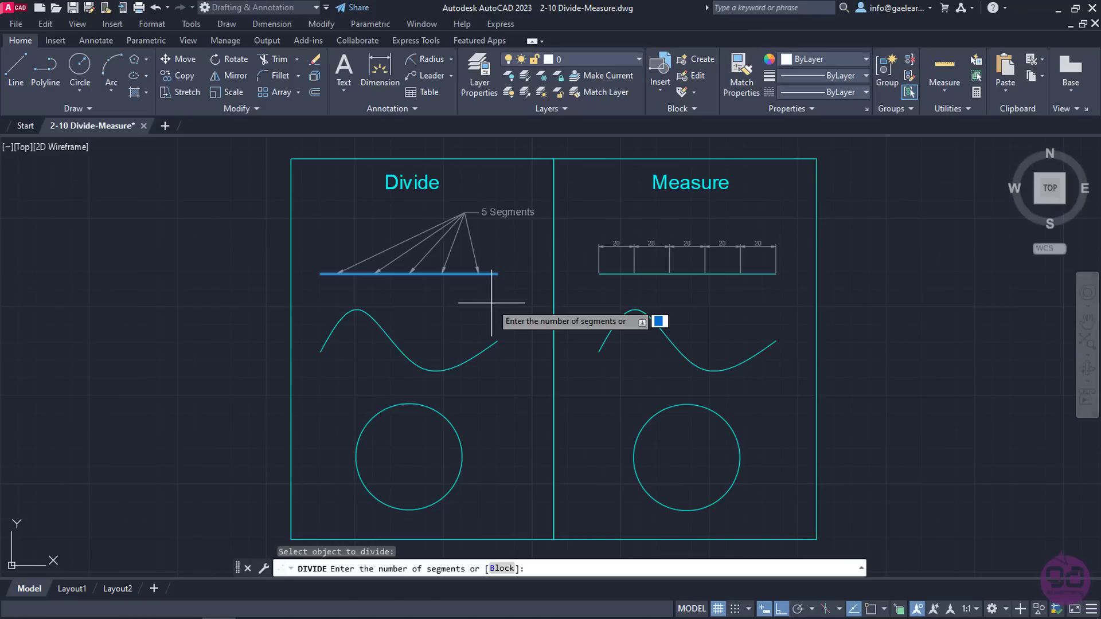
type("5")
key("Return")
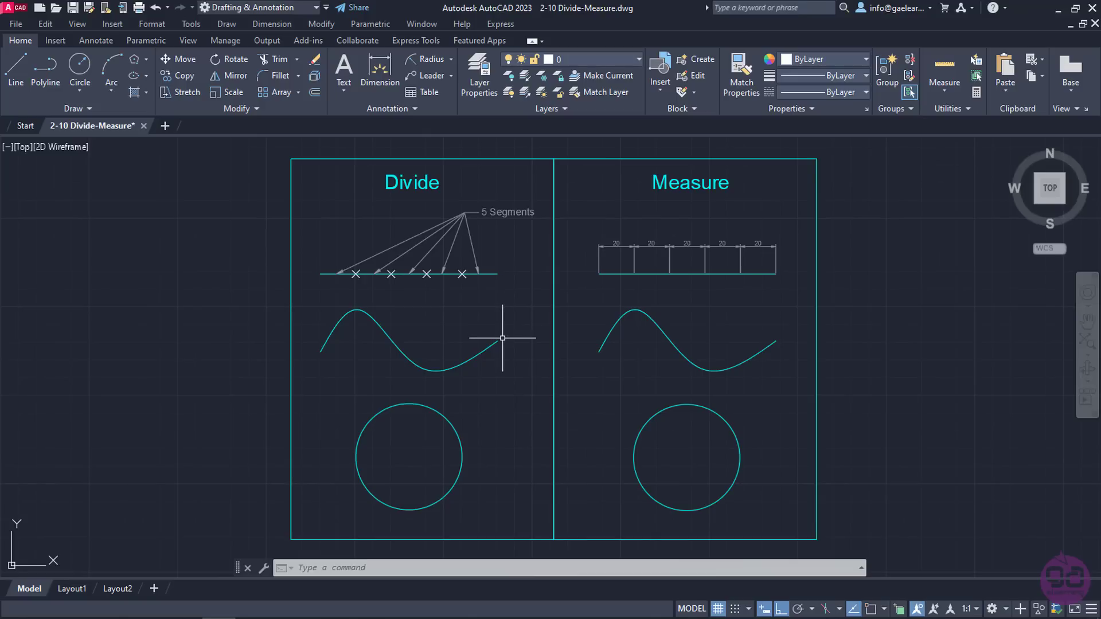
left_click(85, 107)
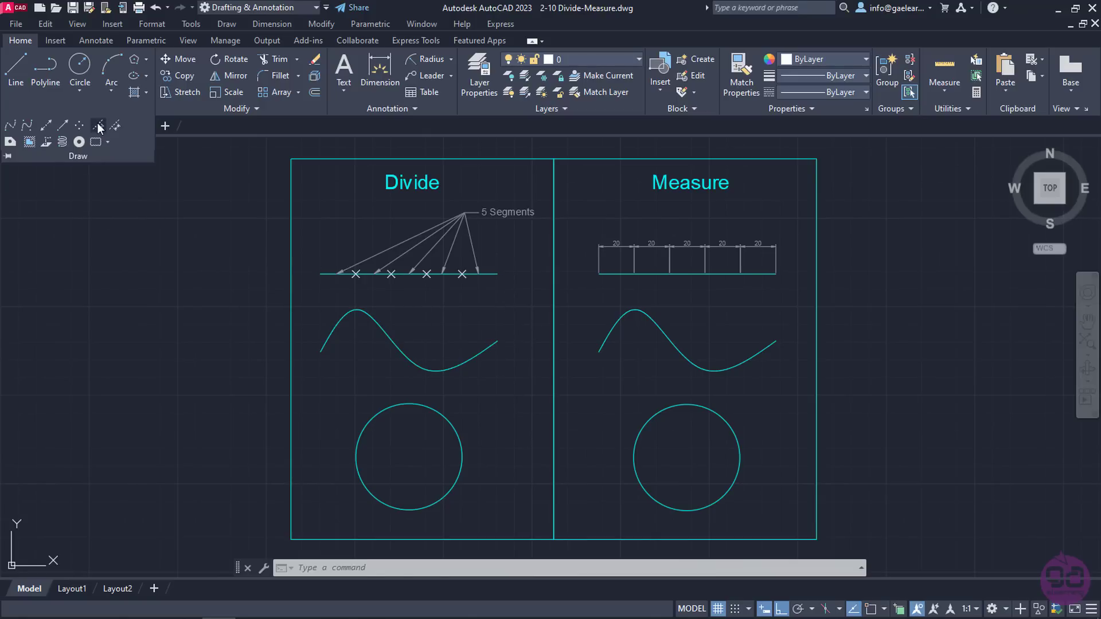
Divide the spline on the Divide side into 5 equal segments
left_click(99, 125)
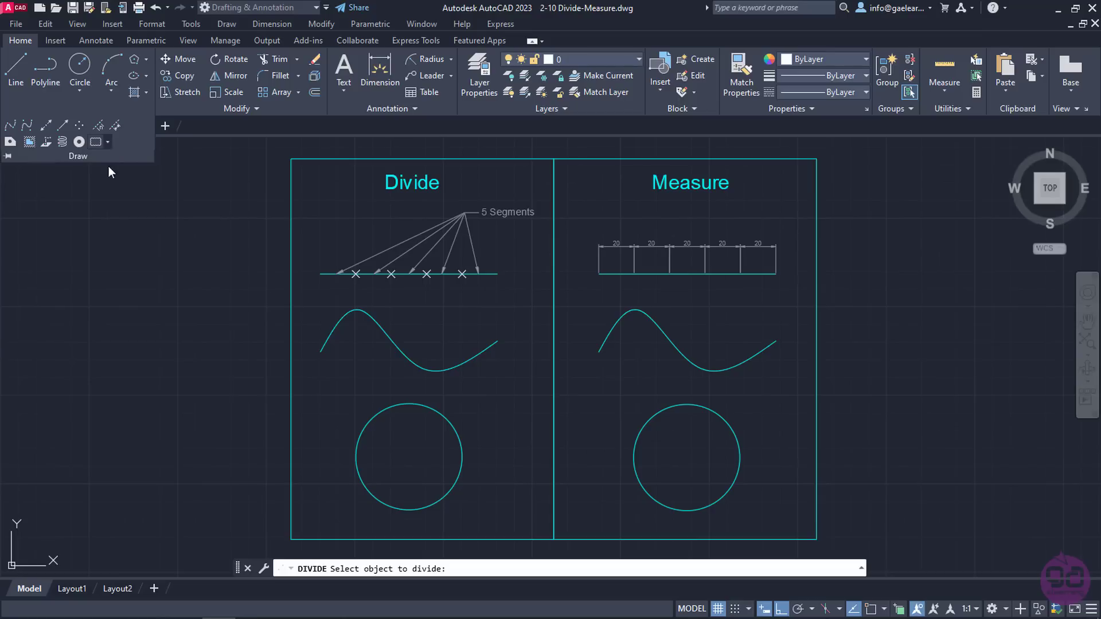
left_click(431, 369)
type("5")
key("Return")
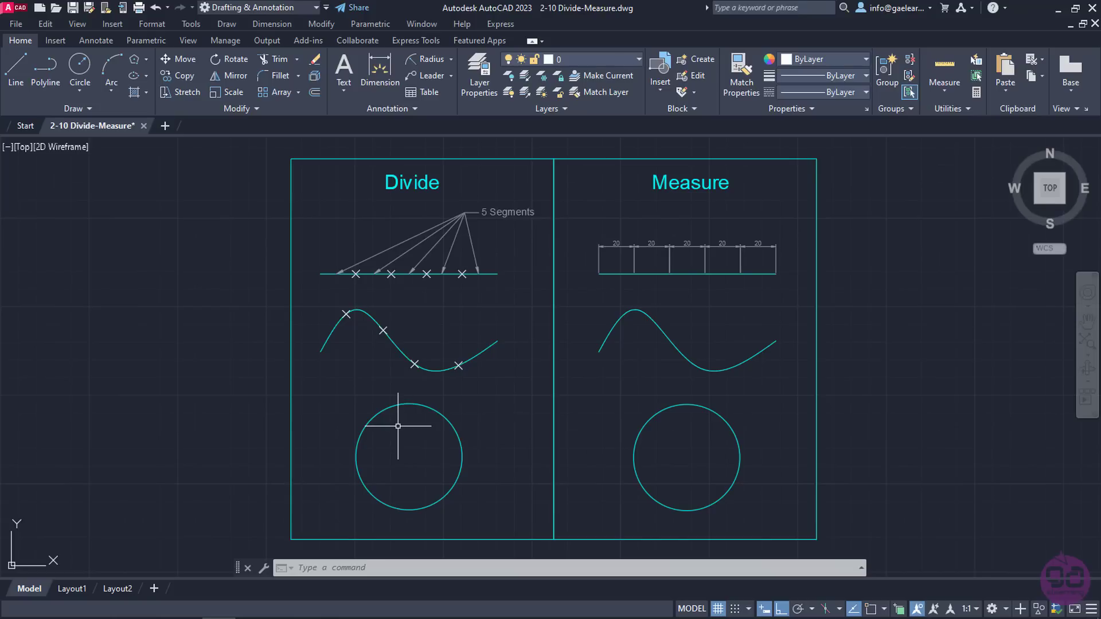
Repeat DIVIDE on the Divide-side circle with 5 segments
key("Return")
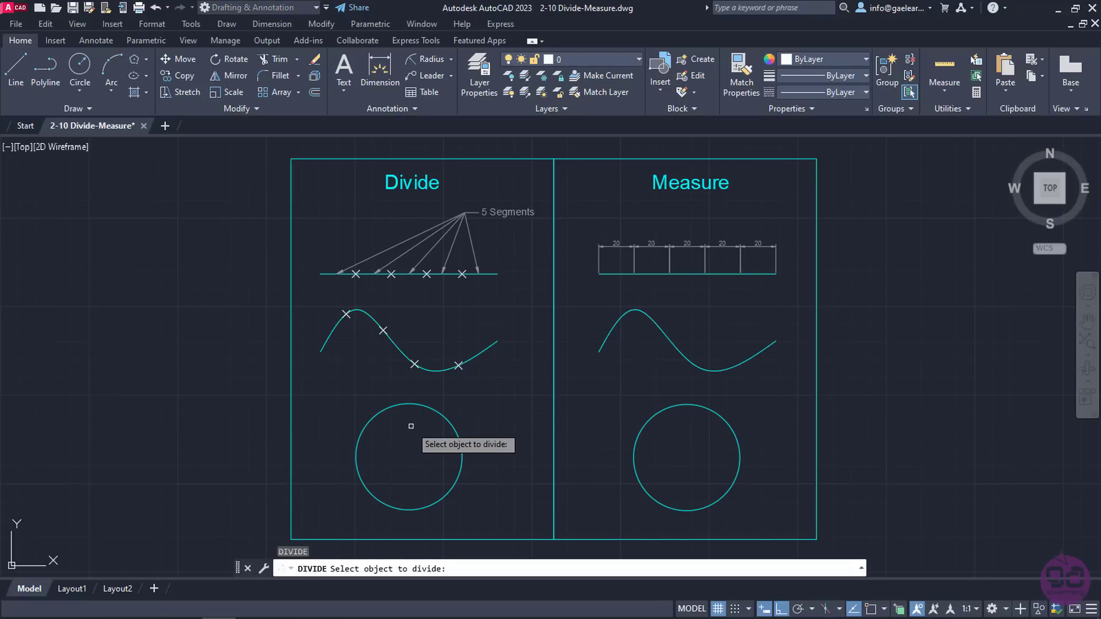
left_click(438, 411)
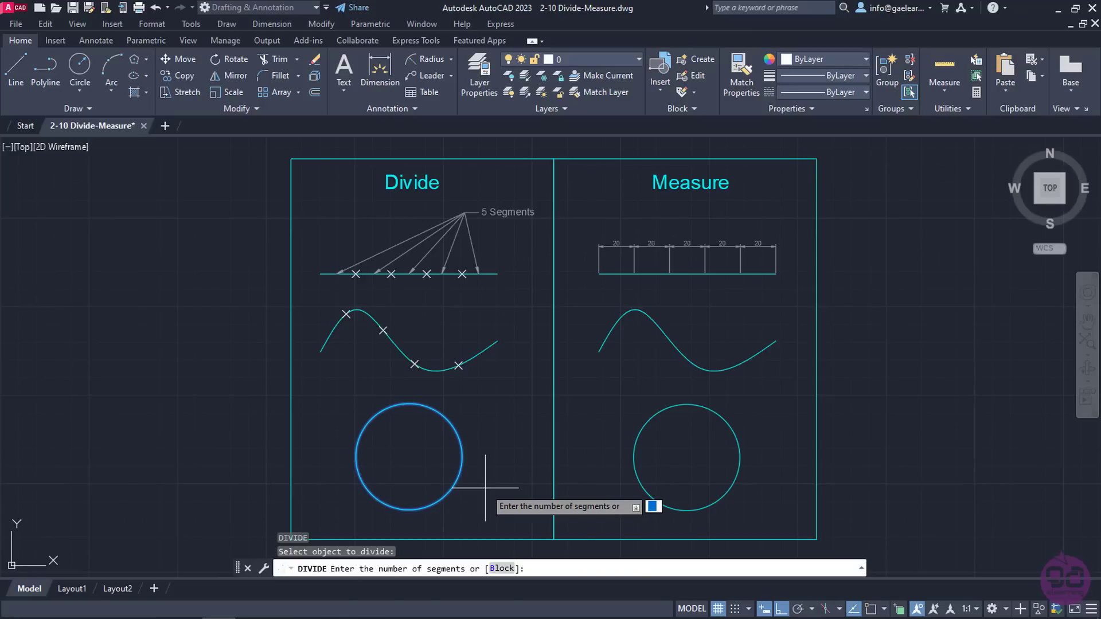
type("5")
key("Return")
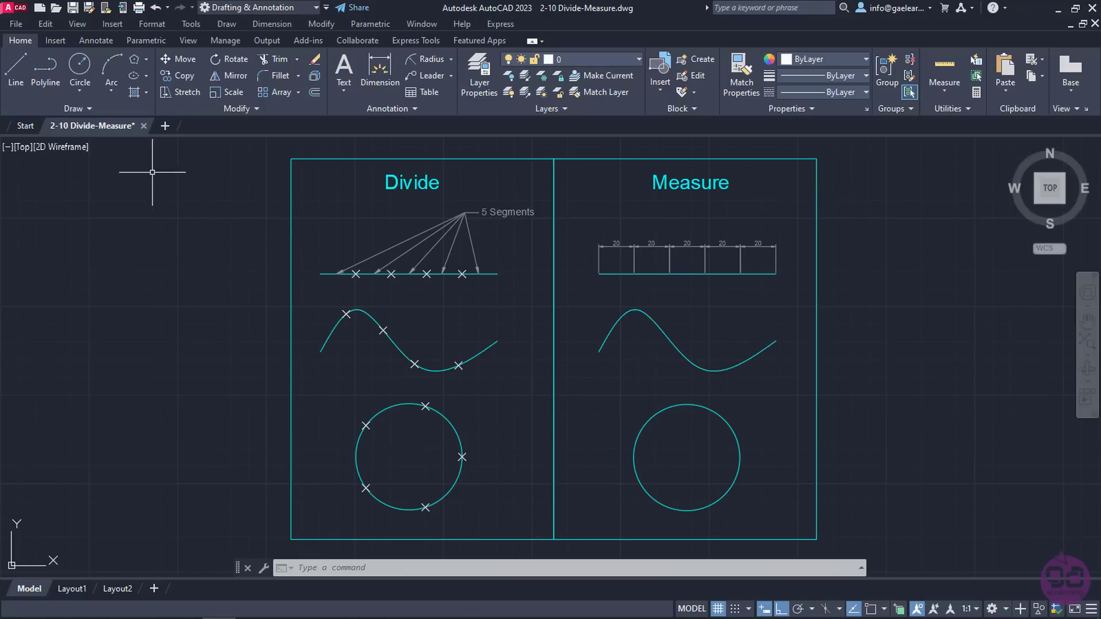
left_click(99, 112)
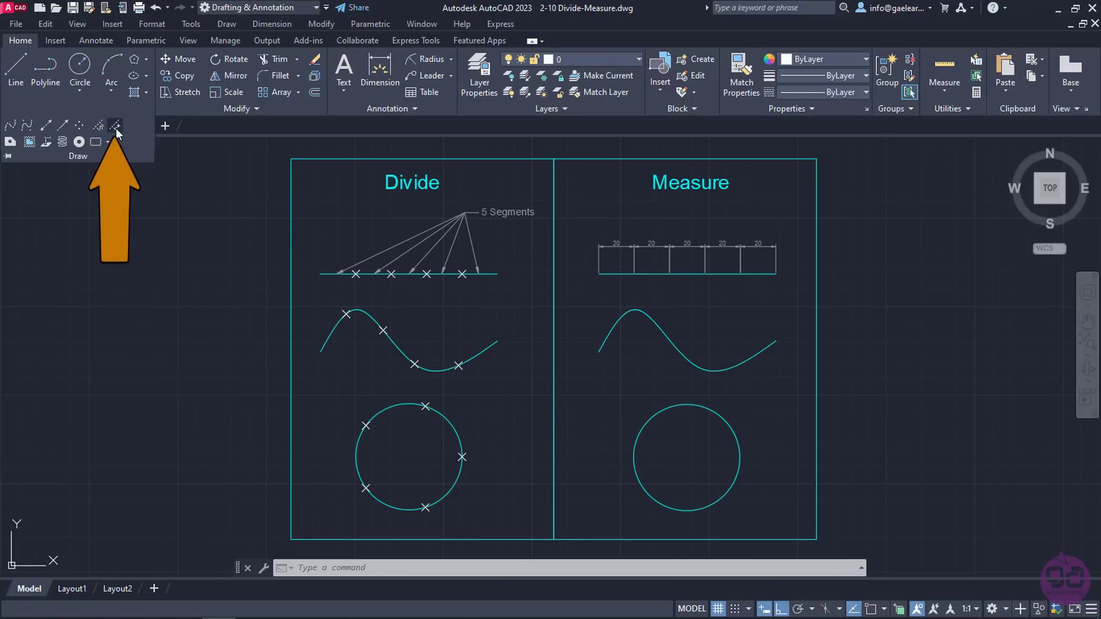
Use MEASURE on the Measure-side line with a segment length of 20
left_click(117, 132)
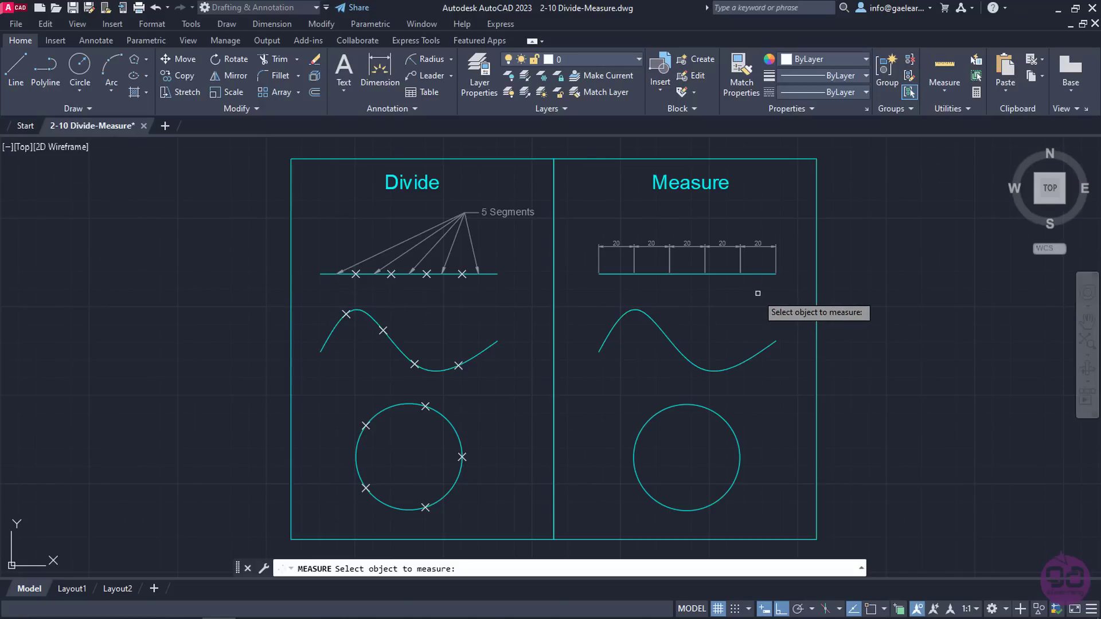
left_click(759, 274)
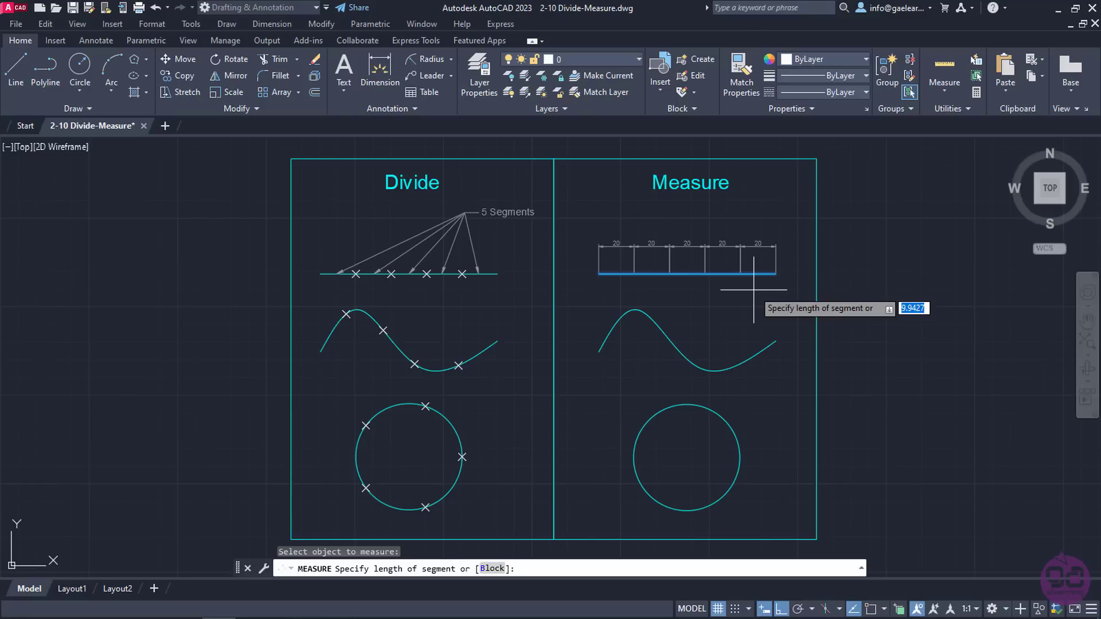
type("20")
key("Return")
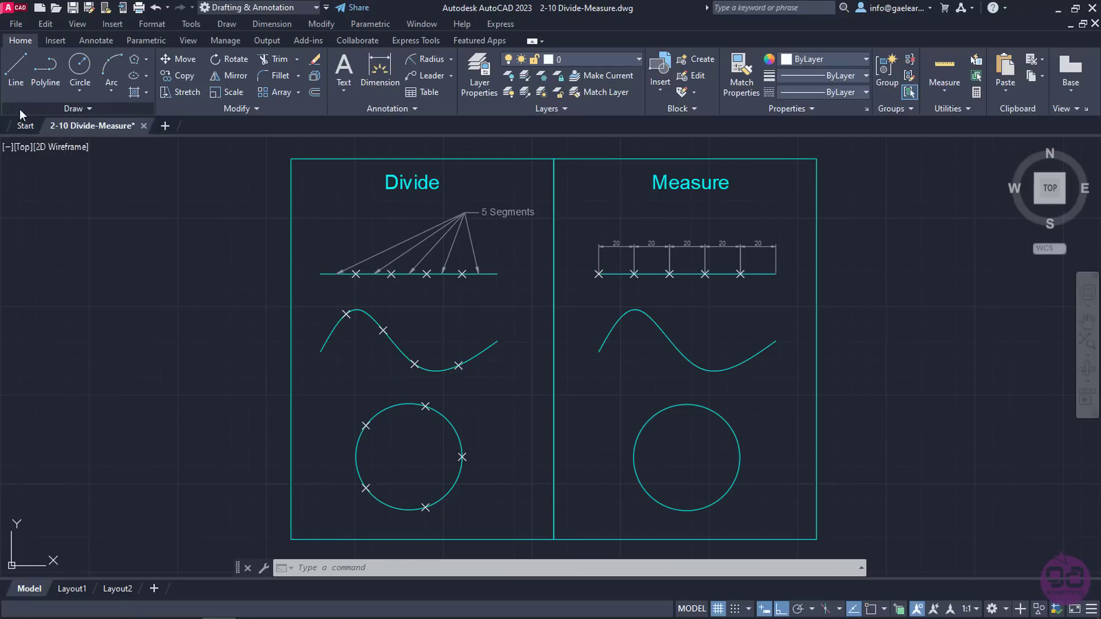
Use MEASURE on the Measure-side spline with a segment length of 20
left_click(87, 107)
left_click(117, 129)
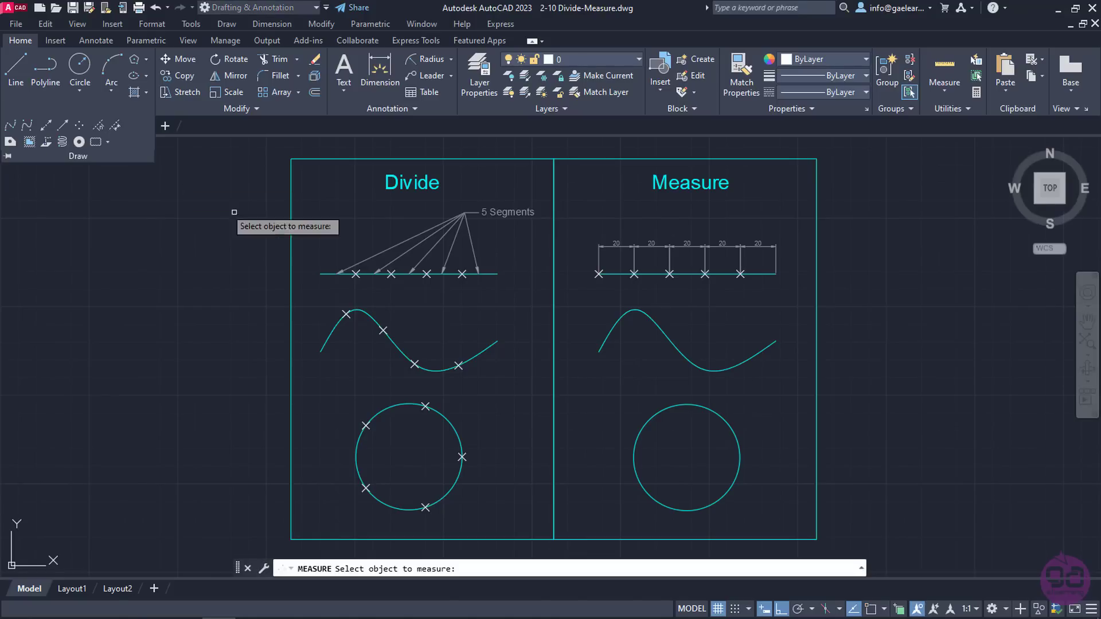
left_click(652, 315)
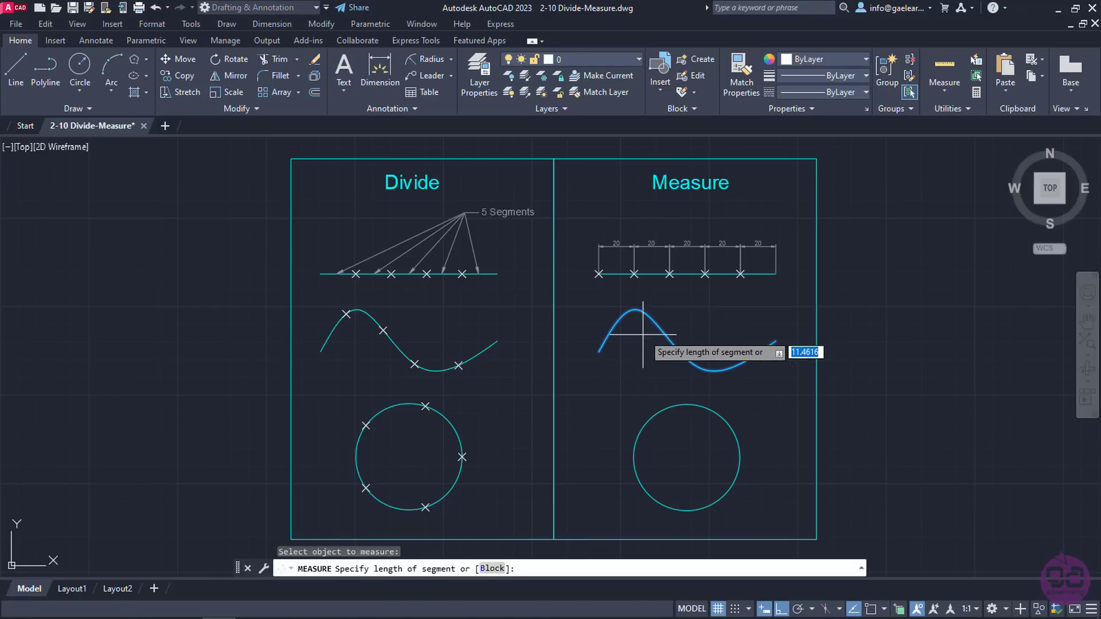
type("20")
key("Return")
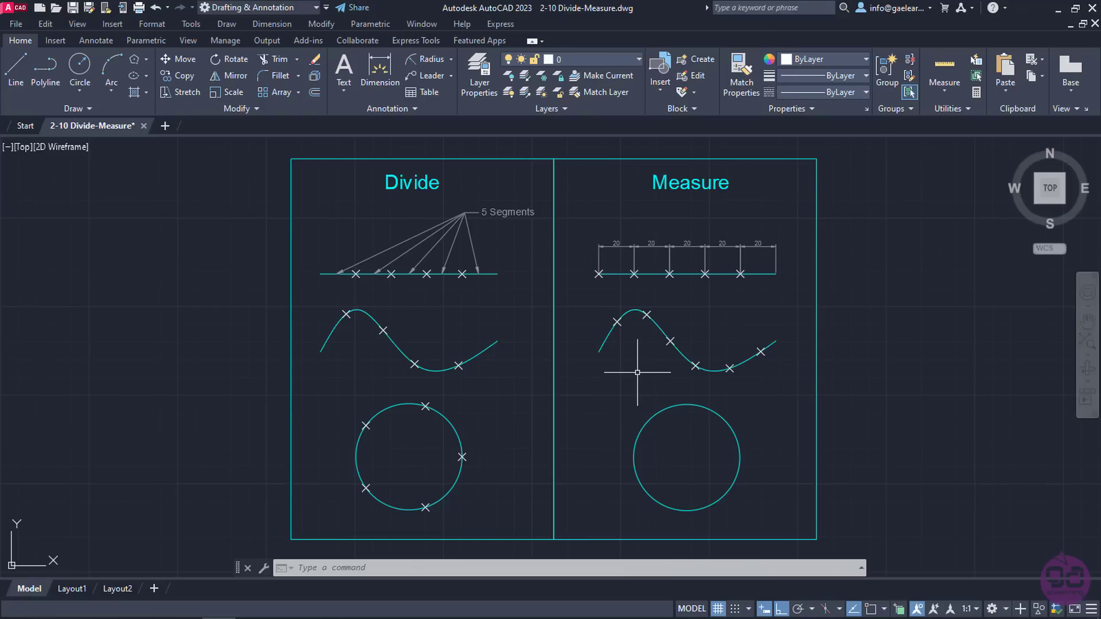
key("Return")
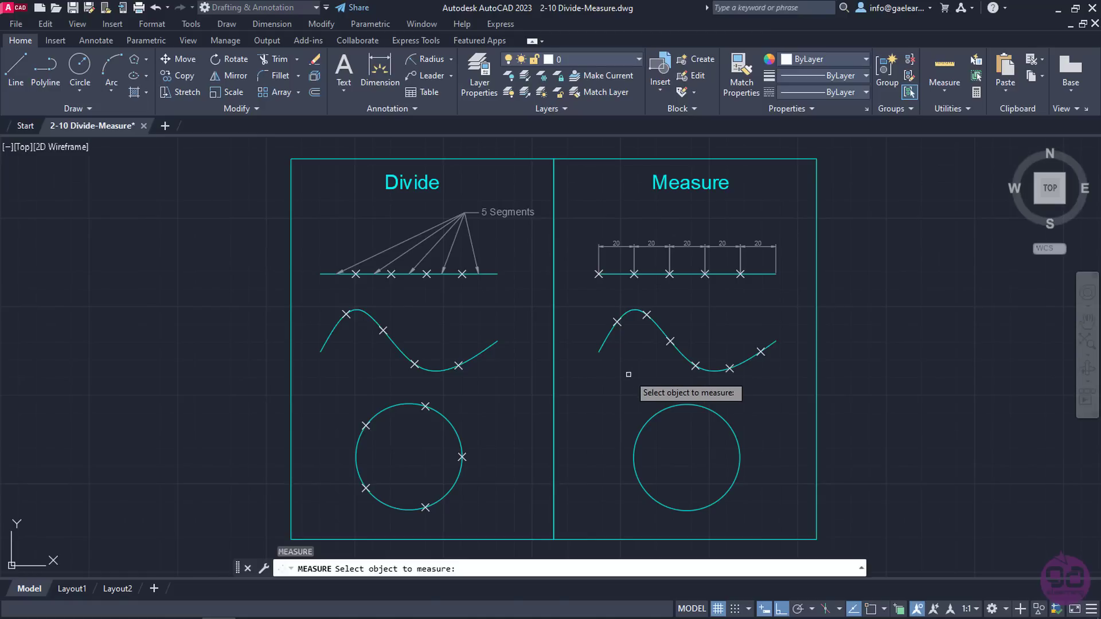
Measure the circle on the Measure side with a segment length of 20
left_click(634, 457)
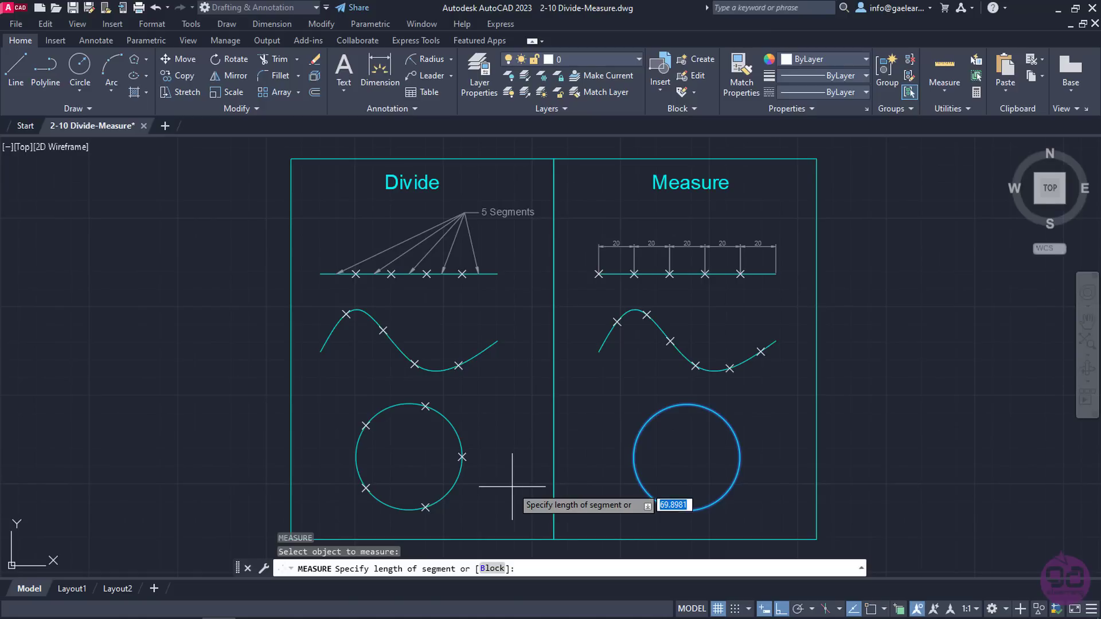
type("20")
key("Return")
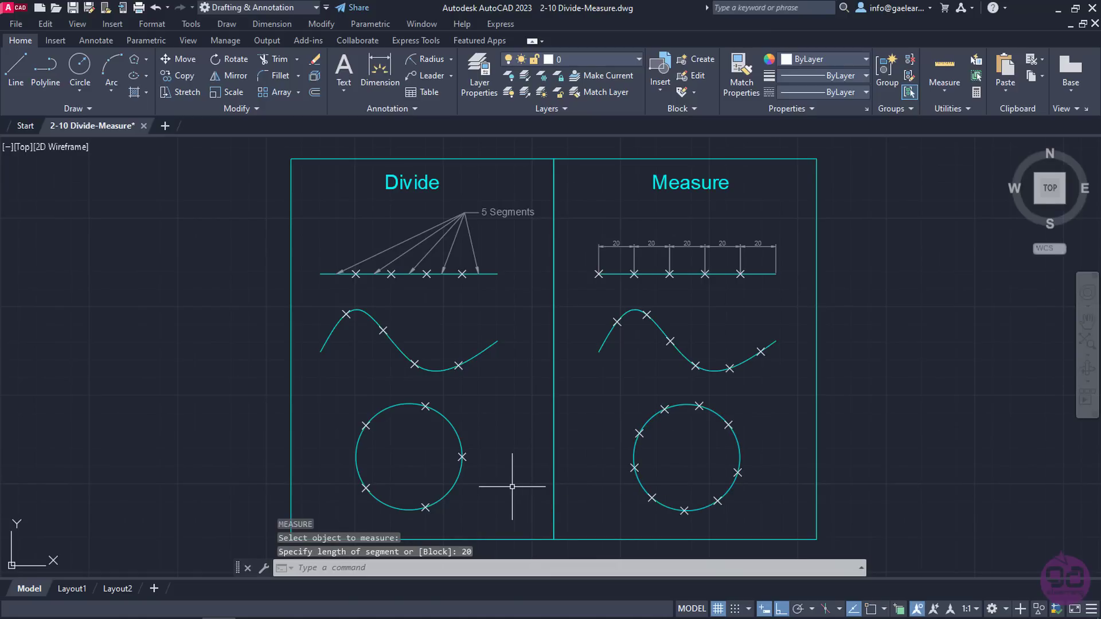